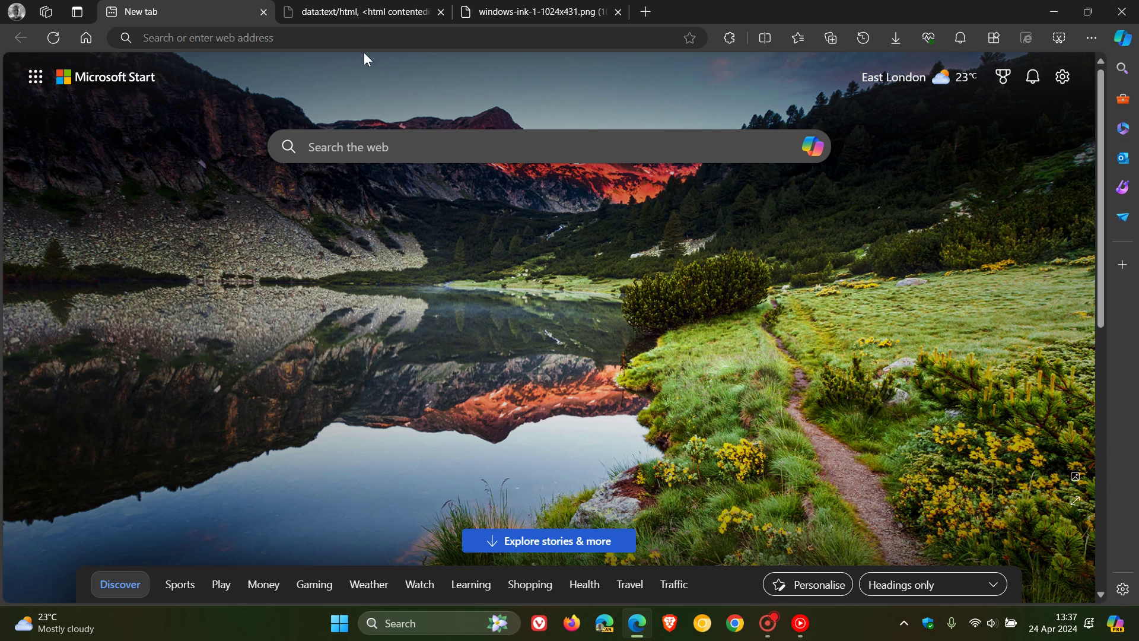
# On the editable data:text/html tab, select the whole two-line paragraph from its start
pyautogui.click(362, 12)
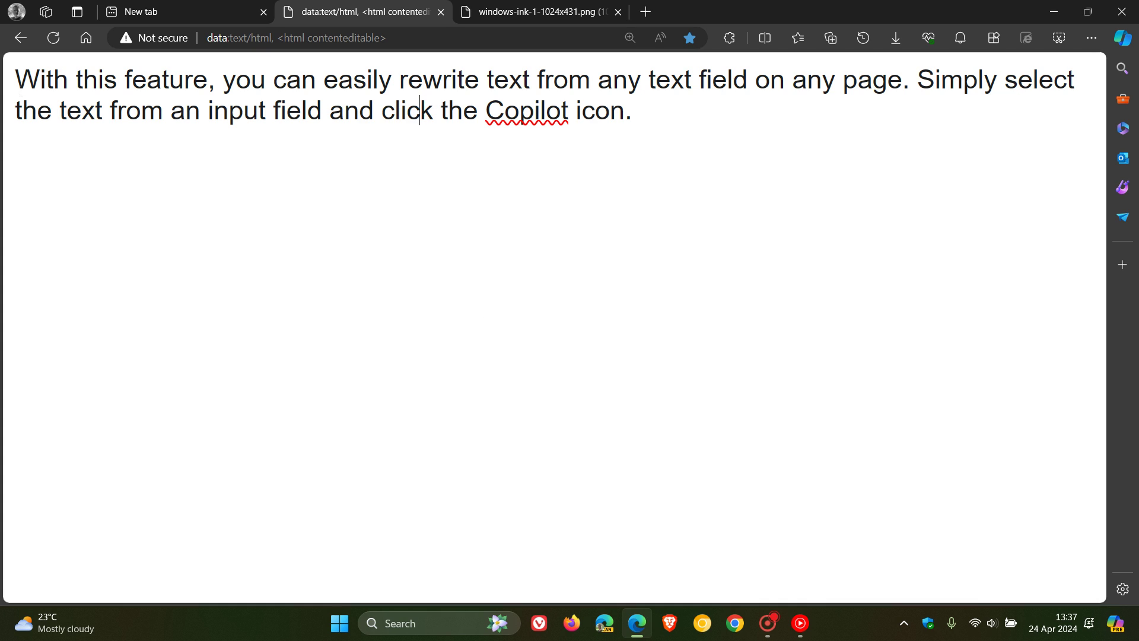
pyautogui.hotkey('ctrl', 'Home')
pyautogui.hotkey('ctrl', 'shift', 'Right')
pyautogui.hotkey('ctrl', 'shift', 'Right')
pyautogui.hotkey('ctrl', 'shift', 'Right')
pyautogui.hotkey('ctrl', 'shift', 'Right')
pyautogui.hotkey('ctrl', 'shift', 'Right')
pyautogui.hotkey('ctrl', 'shift', 'Right')
pyautogui.hotkey('ctrl', 'shift', 'Right')
pyautogui.hotkey('ctrl', 'shift', 'Right')
pyautogui.hotkey('ctrl', 'shift', 'Right')
pyautogui.hotkey('ctrl', 'shift', 'Right')
pyautogui.hotkey('ctrl', 'shift', 'Right')
pyautogui.hotkey('ctrl', 'shift', 'Right')
pyautogui.hotkey('ctrl', 'shift', 'Right')
pyautogui.hotkey('ctrl', 'shift', 'Right')
pyautogui.hotkey('ctrl', 'shift', 'Right')
pyautogui.hotkey('ctrl', 'shift', 'Right')
pyautogui.hotkey('ctrl', 'shift', 'Right')
pyautogui.hotkey('ctrl', 'shift', 'Right')
pyautogui.hotkey('ctrl', 'shift', 'Right')
pyautogui.hotkey('ctrl', 'shift', 'Right')
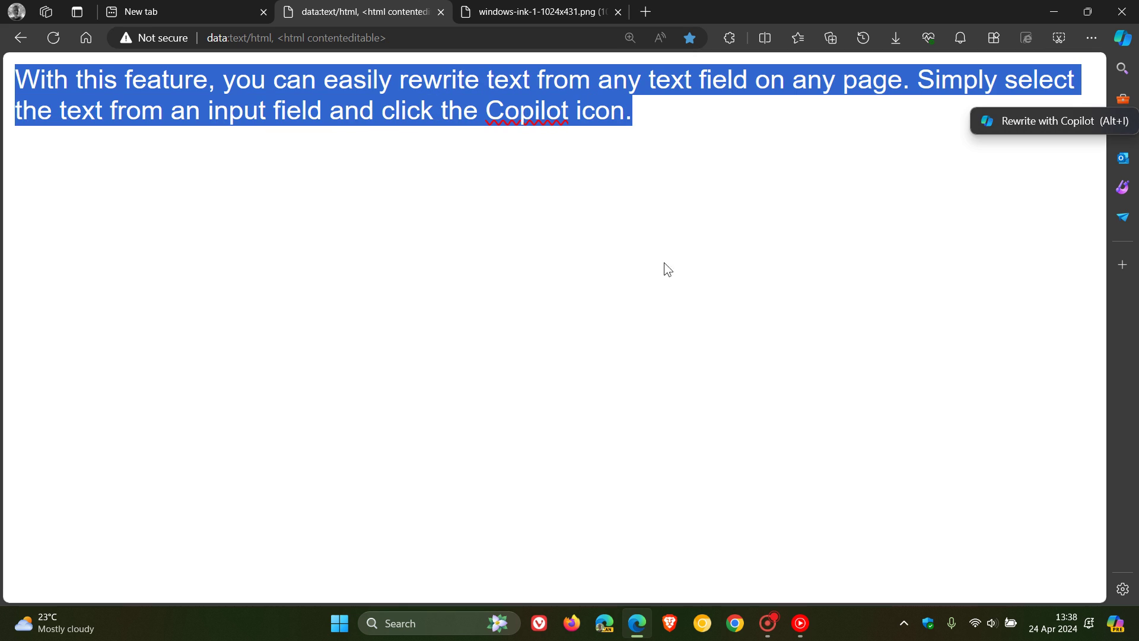
# Have Copilot rewrite the selected paragraph using the 'Rewrite with Copilot' popup
pyautogui.click(1016, 124)
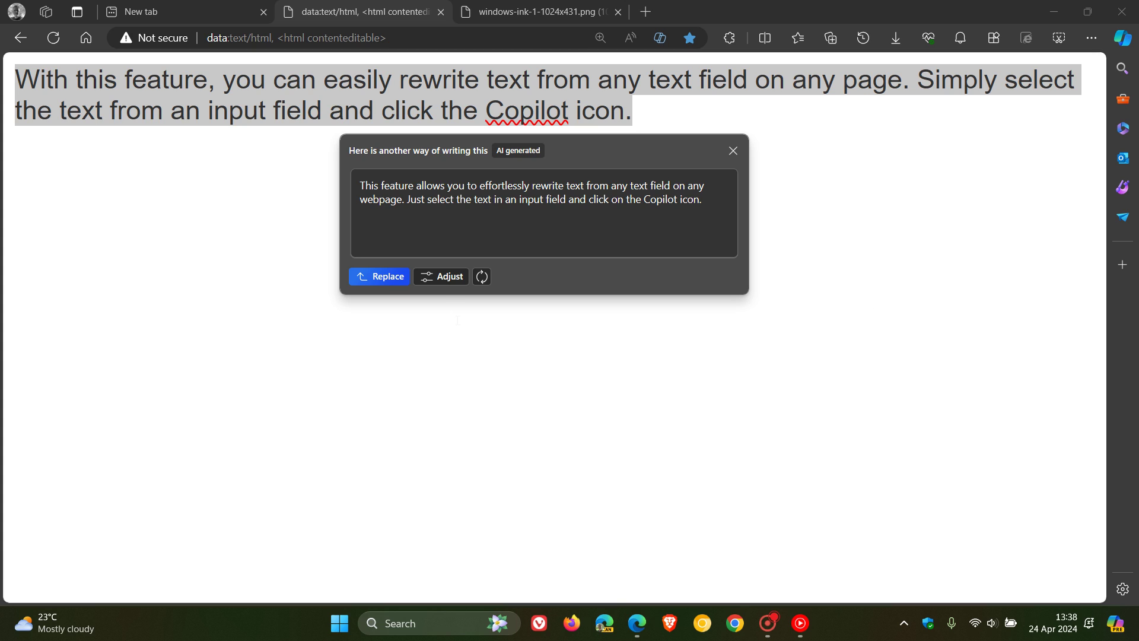
# Look over Copilot's tone, format and length options, dismiss them, and request another rewrite
pyautogui.click(442, 280)
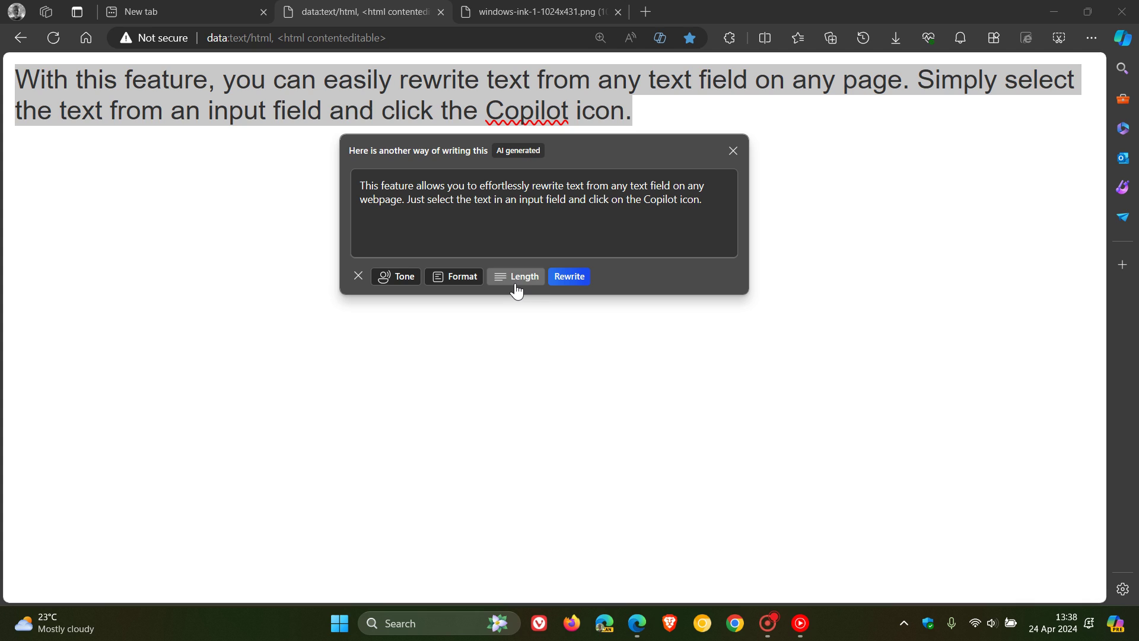
pyautogui.click(358, 277)
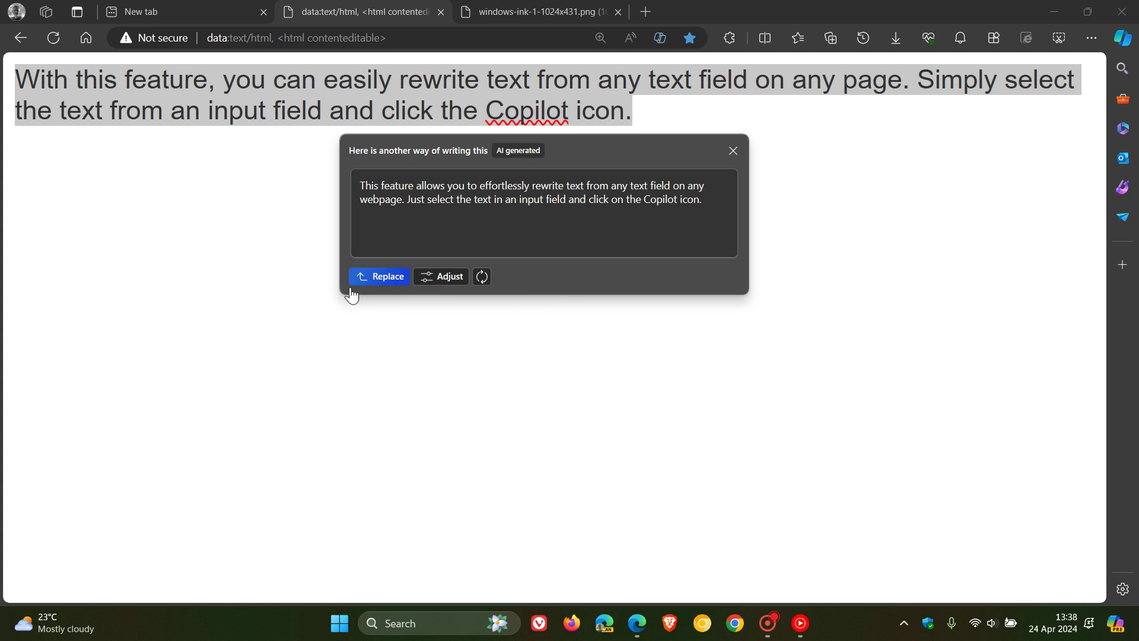
pyautogui.click(483, 276)
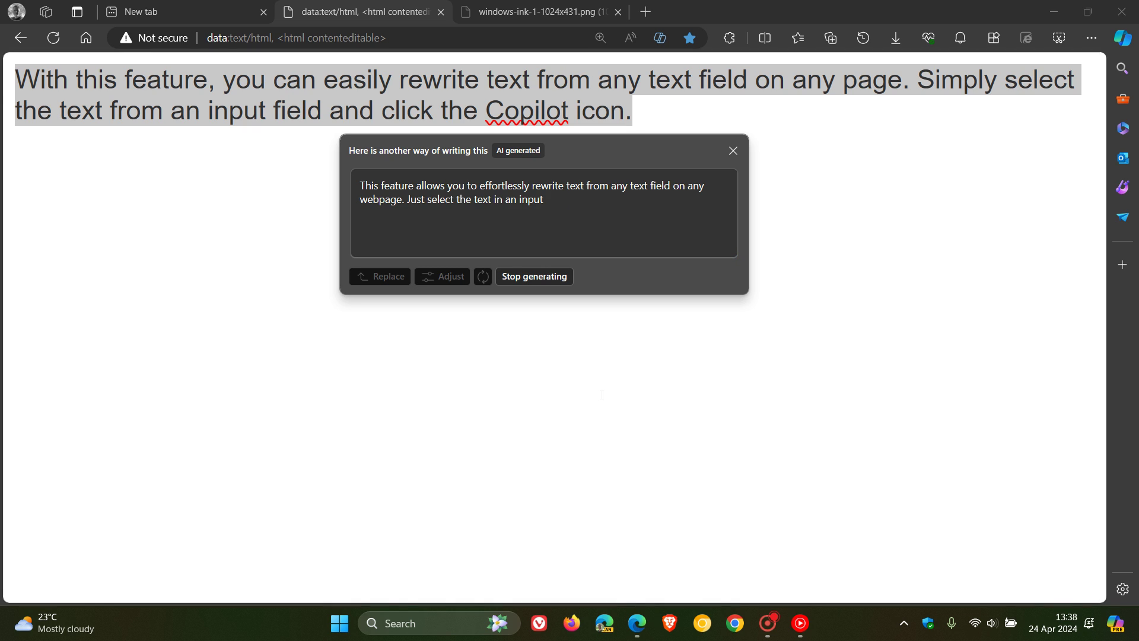
# Close the Copilot rewrite popup without applying the suggestion, keeping the original two sentences
pyautogui.click(734, 152)
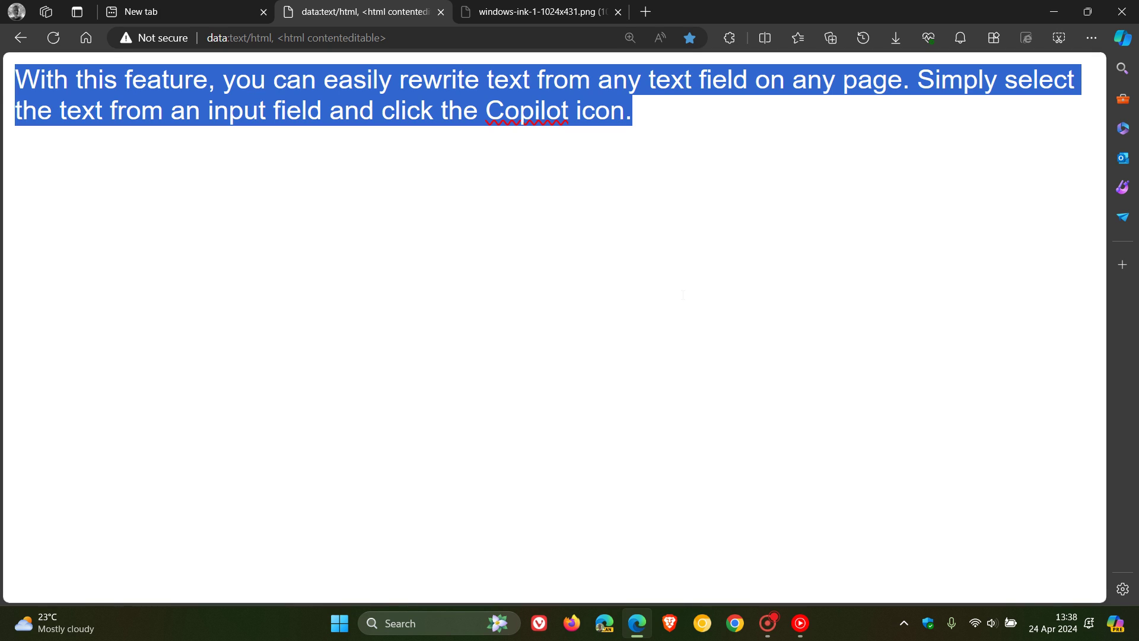
pyautogui.click(549, 11)
pyautogui.moveTo(751, 236)
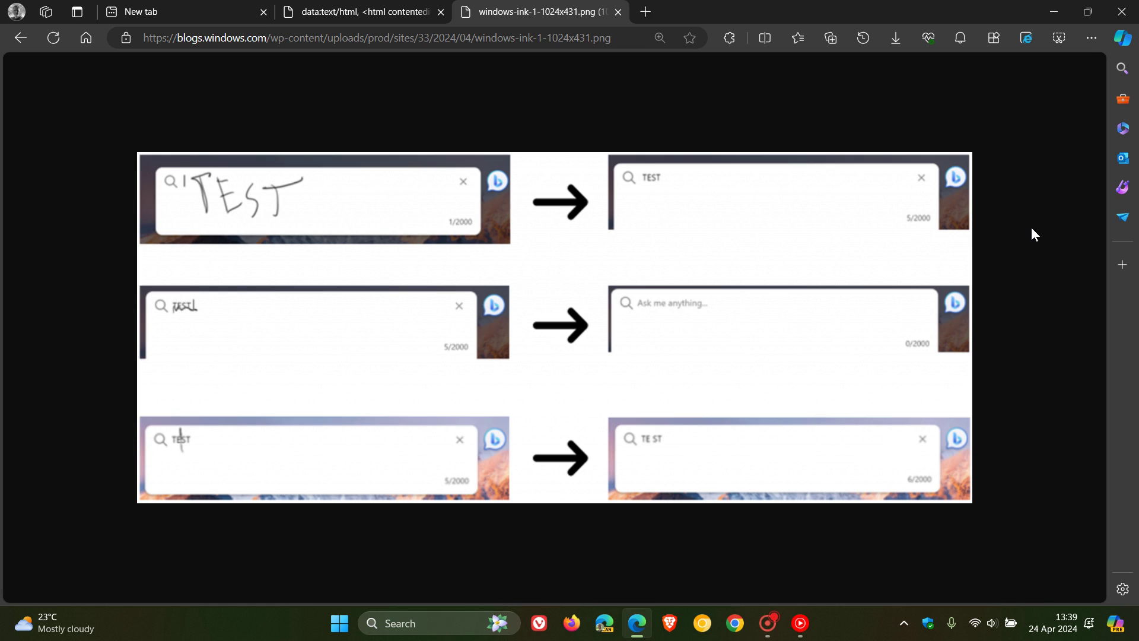
# Switch from the paragraph page to the Microsoft Start new tab page
pyautogui.moveTo(825, 217)
pyautogui.click(386, 12)
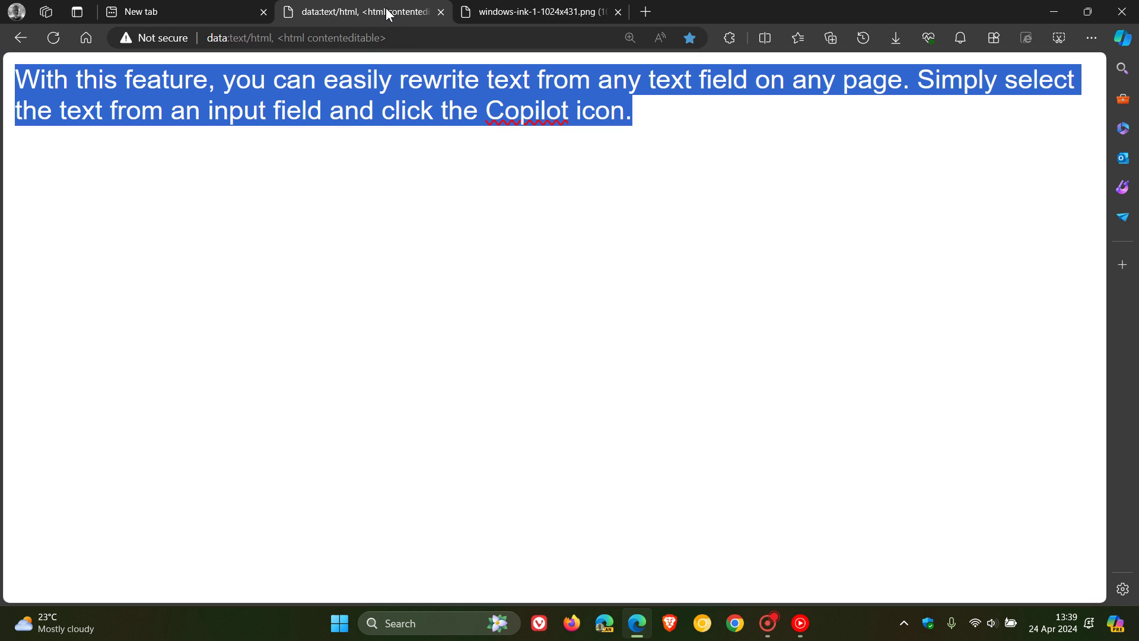
pyautogui.click(172, 6)
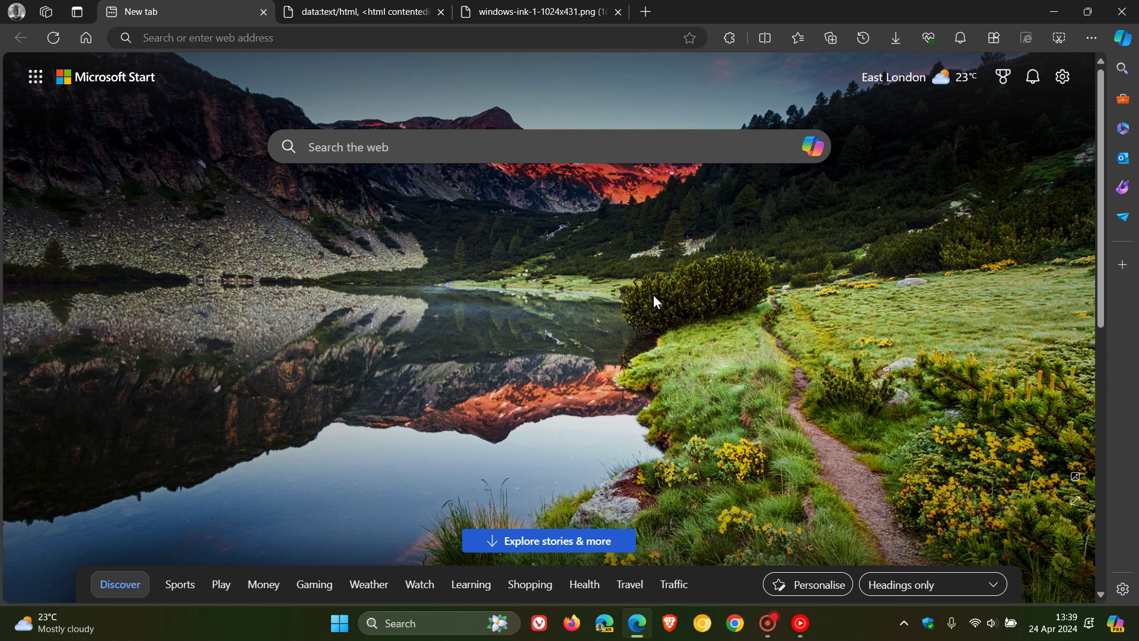